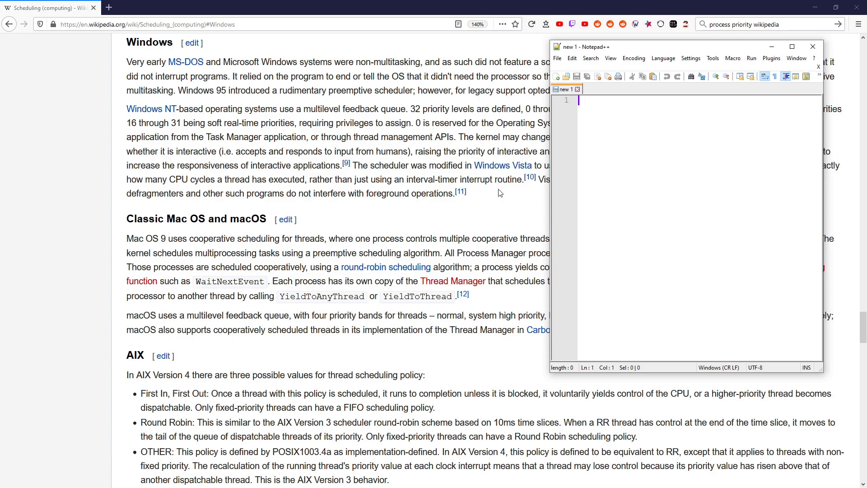
# - Launch Task Manager over the empty Notepad++ document with Ctrl+Shift+Esc
pyautogui.hotkey('ctrl', 'shift', 'Escape')
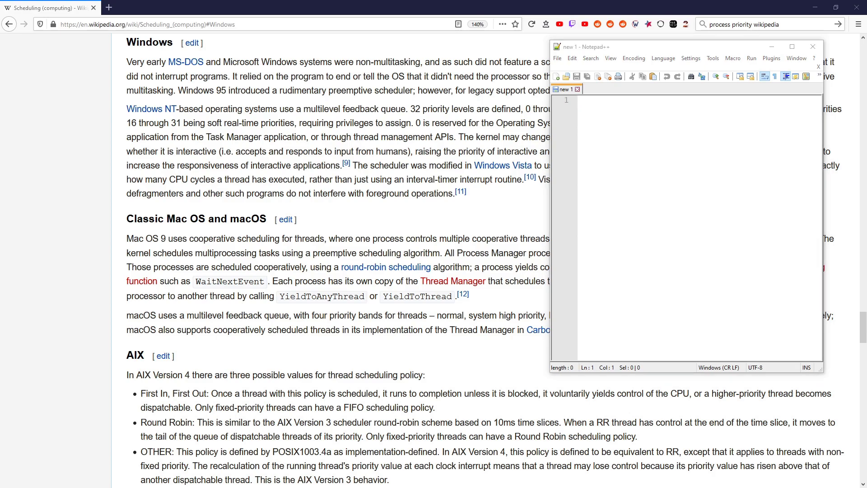
# - Expand Task Manager to its detailed view and bring up the Notepad++ app's context menu
pyautogui.click(138, 360)
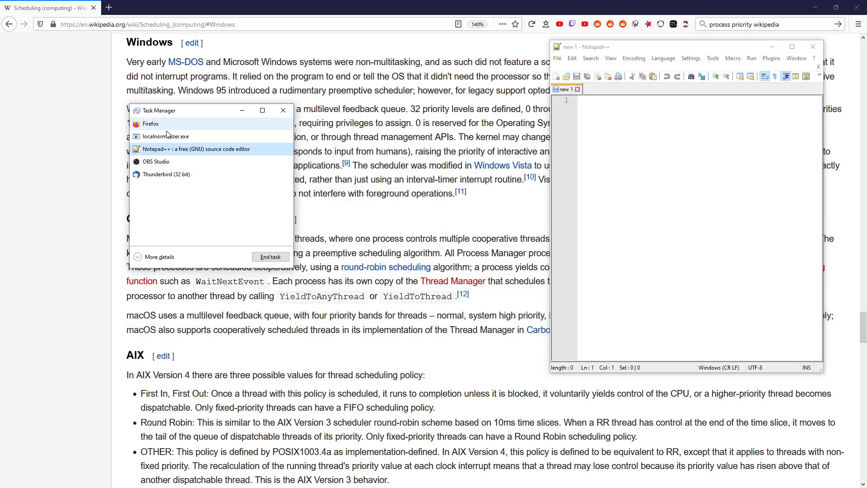
pyautogui.click(160, 257)
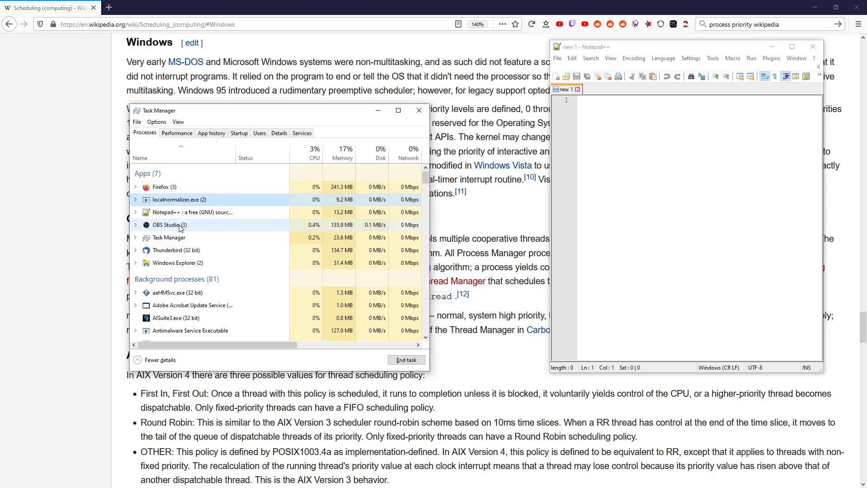
pyautogui.click(208, 216)
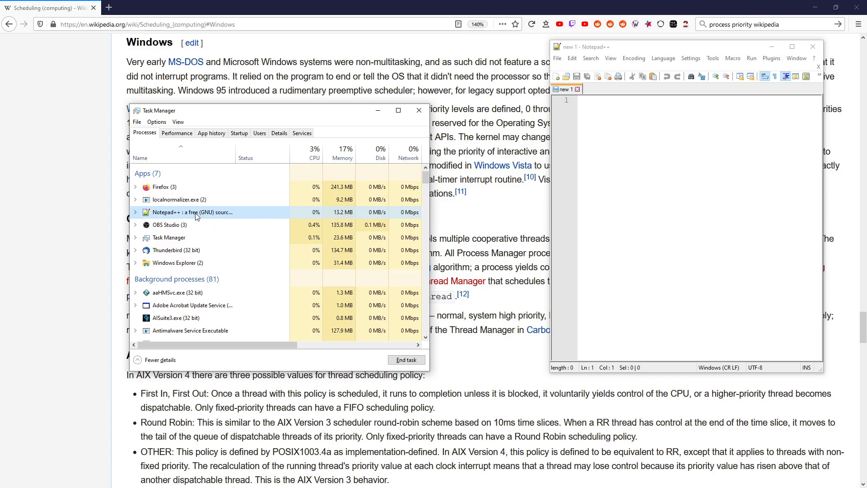
pyautogui.rightClick(195, 217)
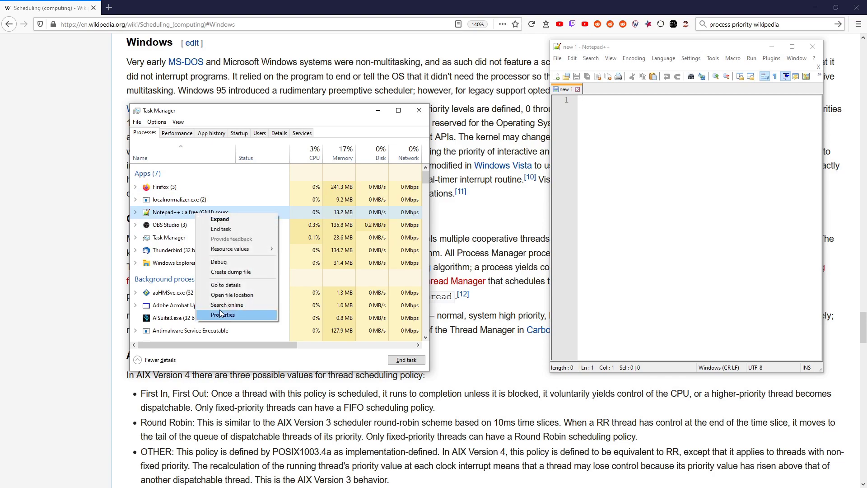
# - Jump to Notepad++'s process in the Details list and scroll through the processes
pyautogui.click(226, 286)
pyautogui.scroll(-3, 174, 268)
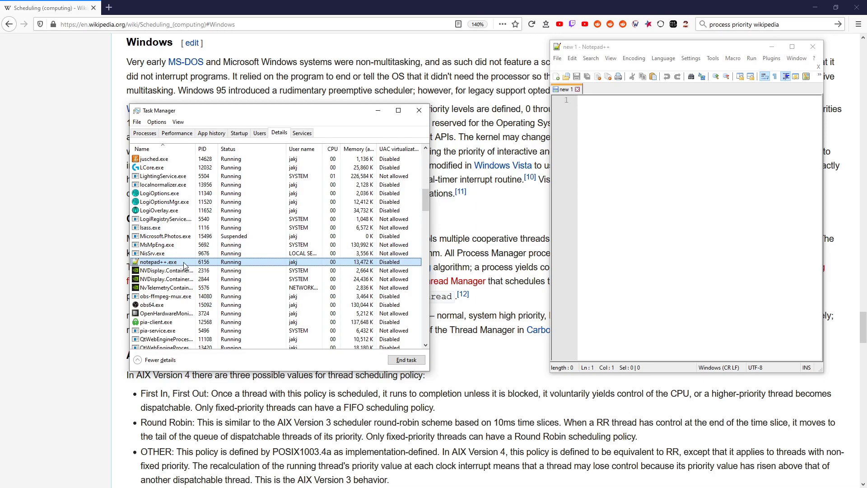
pyautogui.scroll(-2, 184, 266)
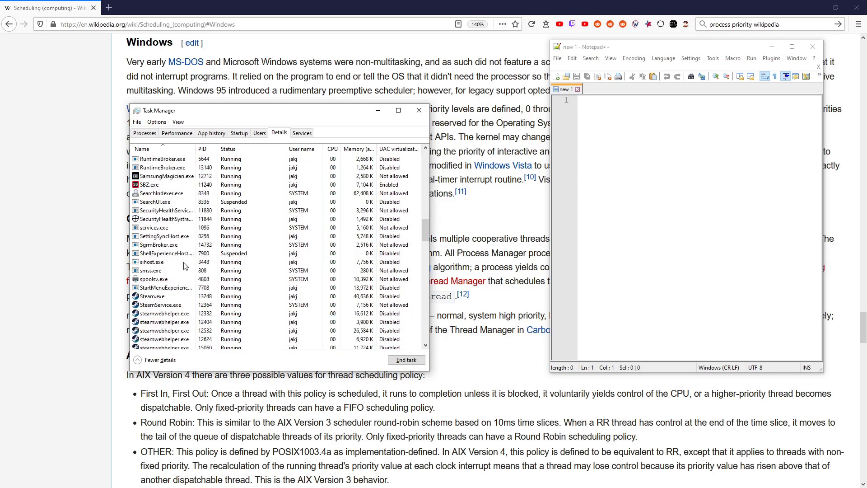
# - Go back via Processes to notepad++.exe's details and view its Set priority options
pyautogui.click(144, 134)
pyautogui.rightClick(170, 213)
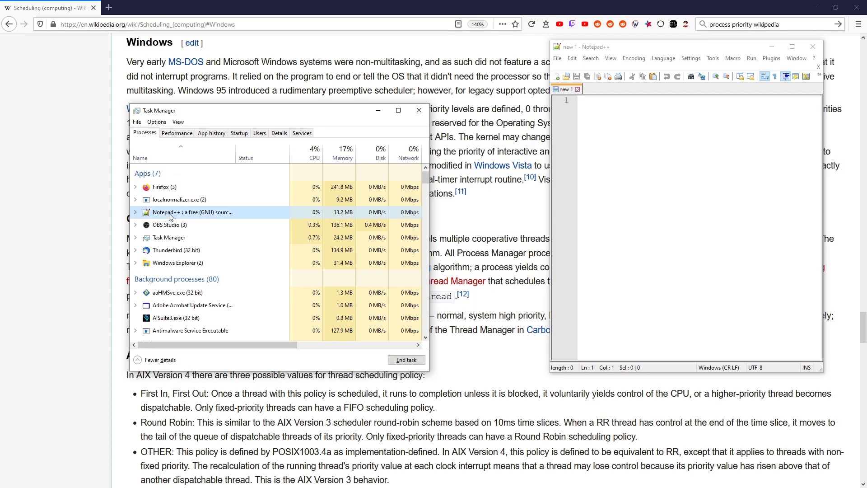
pyautogui.click(214, 288)
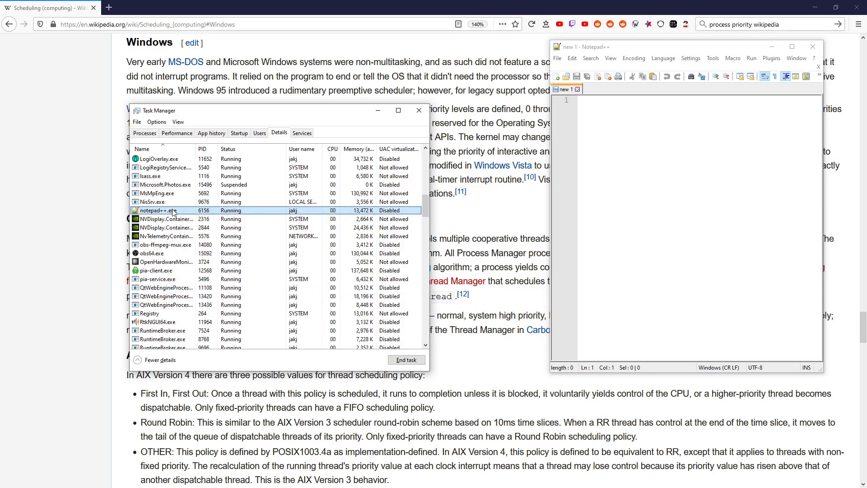
pyautogui.rightClick(173, 212)
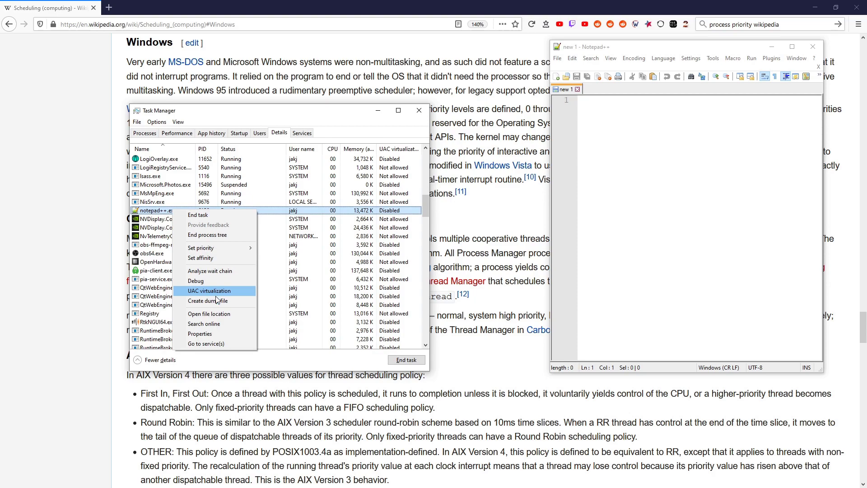
pyautogui.moveTo(205, 249)
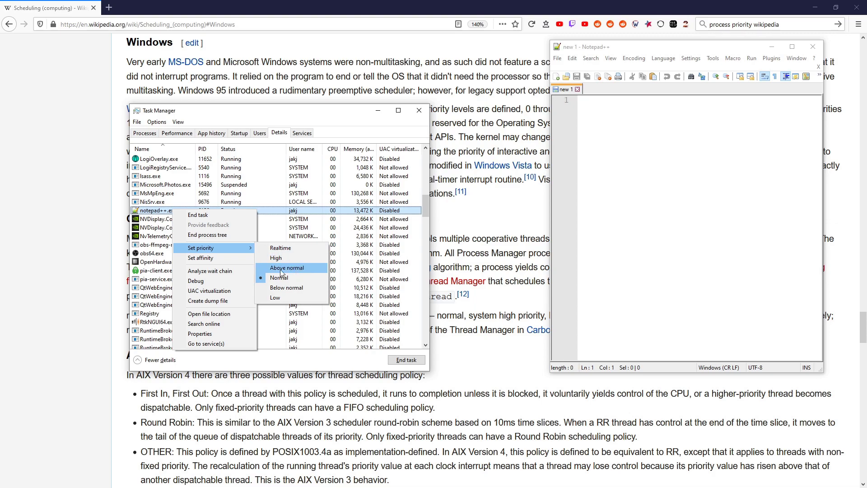
# - Dismiss the priority menu unchanged and add a Base priority column to the details table
pyautogui.press('Escape')
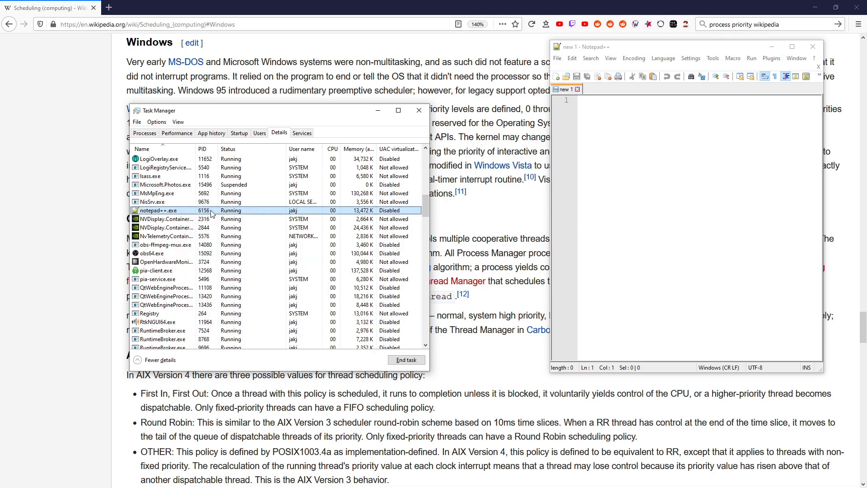
pyautogui.rightClick(268, 154)
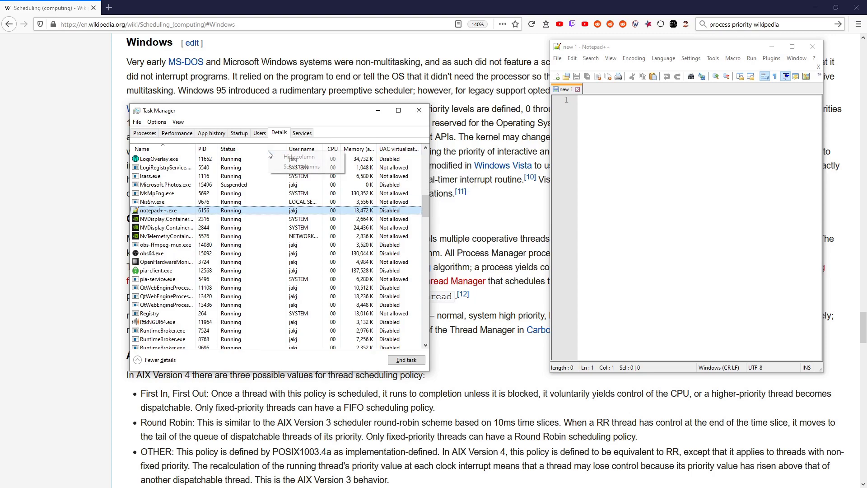
pyautogui.click(300, 167)
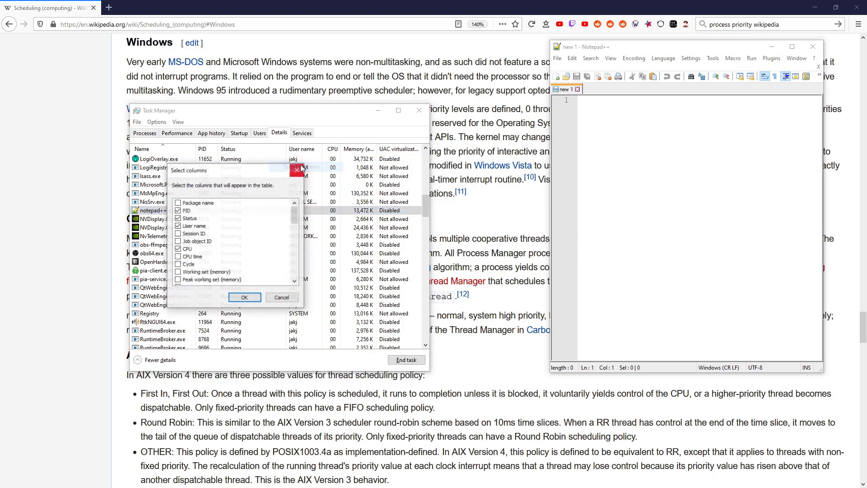
pyautogui.moveTo(294, 203); pyautogui.dragTo(301, 239)
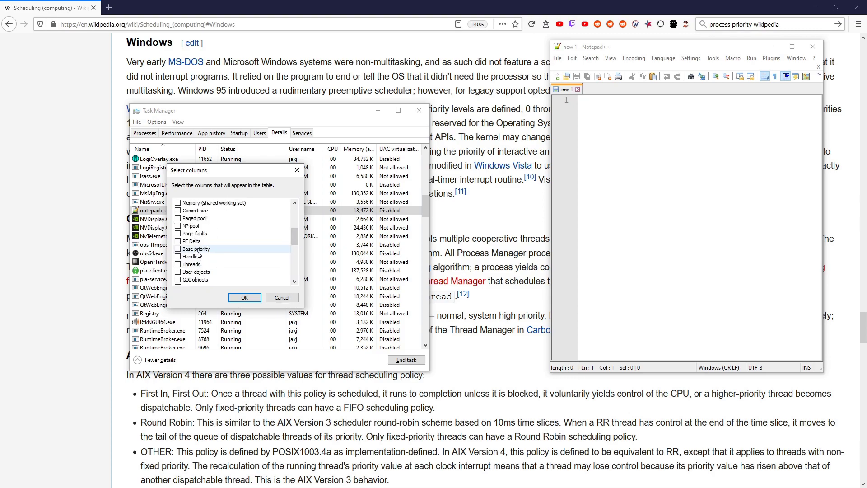
pyautogui.click(244, 297)
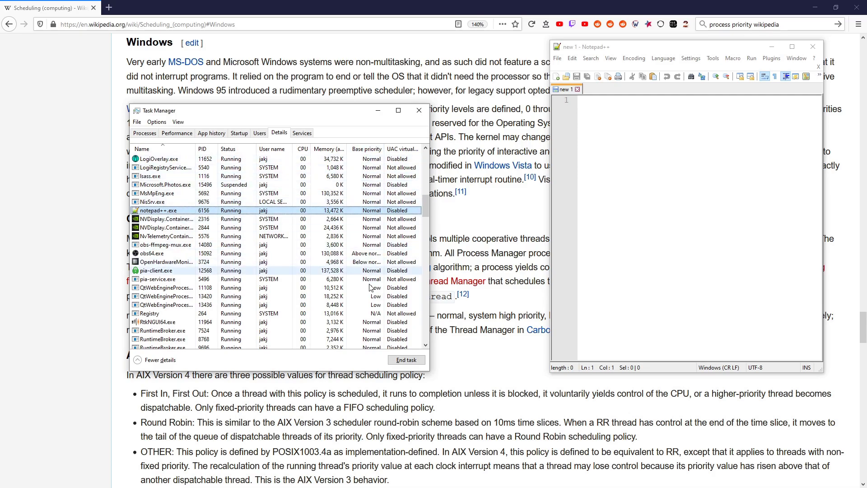
# - Sort the process details by the Base priority column
pyautogui.moveTo(426, 208); pyautogui.dragTo(428, 161)
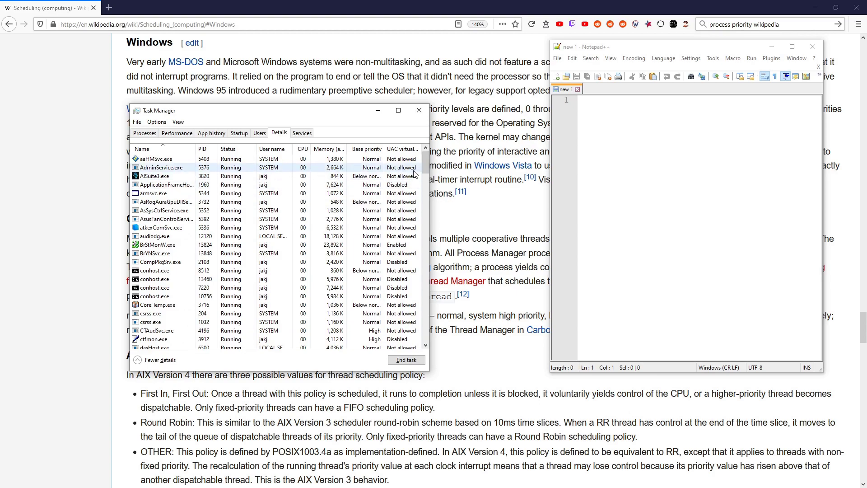
pyautogui.click(367, 149)
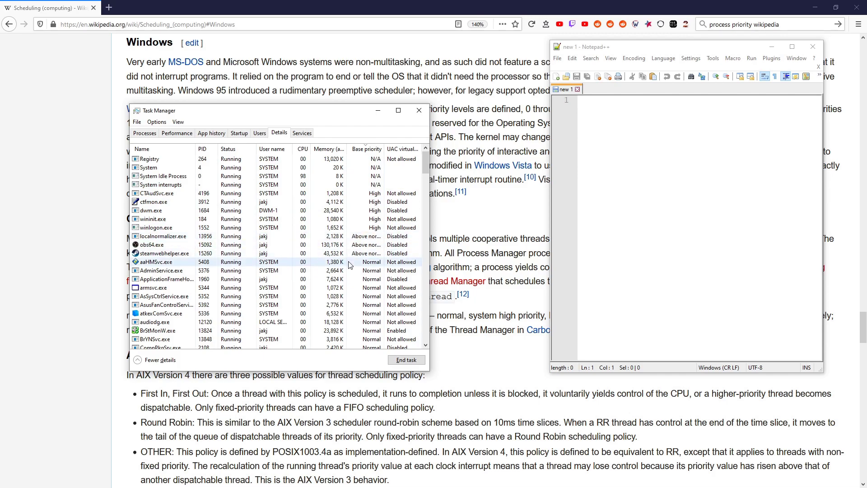
pyautogui.moveTo(425, 164); pyautogui.dragTo(426, 206)
# - Set notepad++.exe (PID 6156) to Above normal priority and confirm the change
pyautogui.rightClick(212, 219)
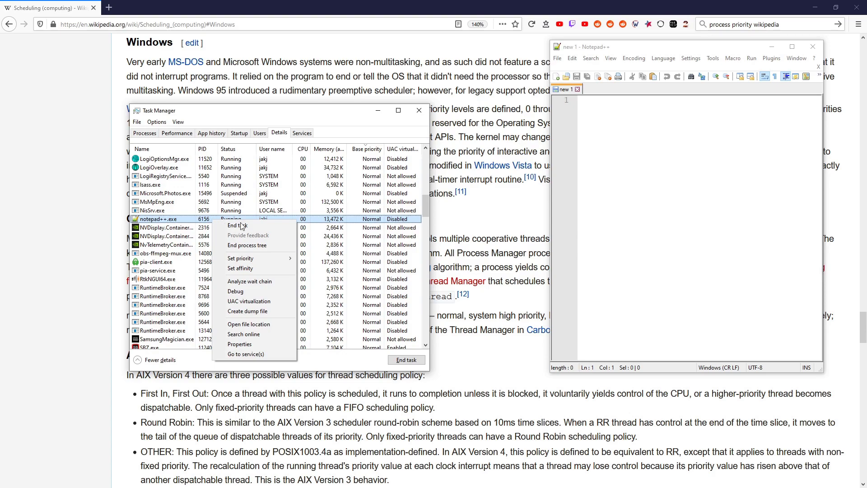
pyautogui.moveTo(255, 259)
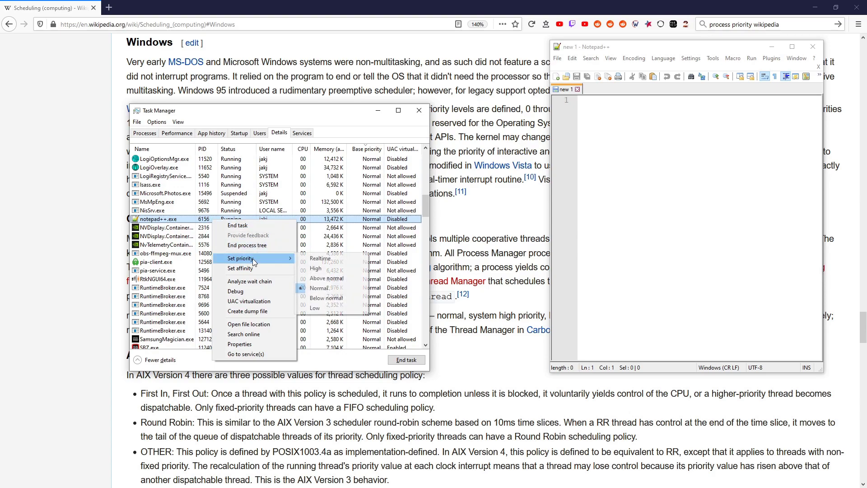
pyautogui.click(326, 278)
pyautogui.click(442, 261)
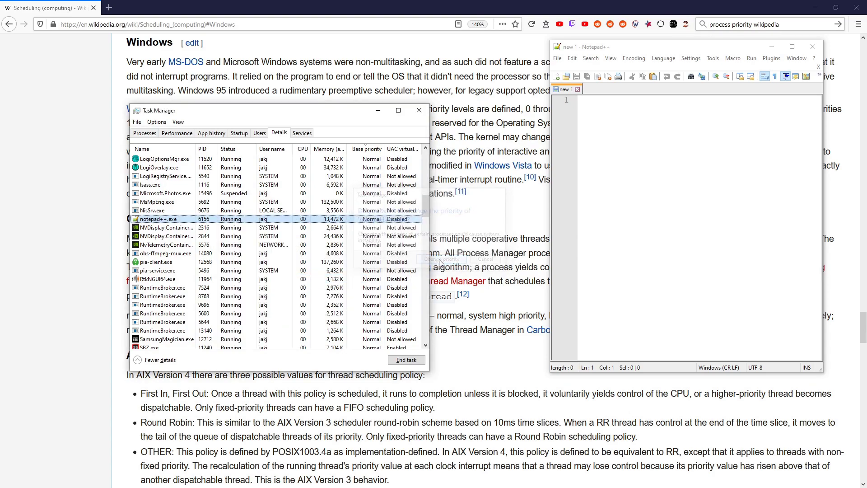
pyautogui.scroll(1, 428, 174)
pyautogui.scroll(2, 428, 174)
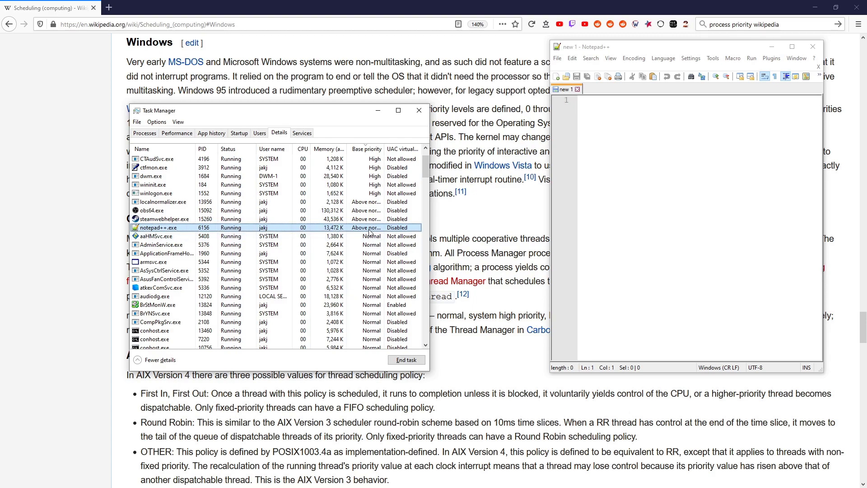
# - Relaunch Notepad++ to verify Normal priority, then close it and reopen Task Manager
pyautogui.click(814, 46)
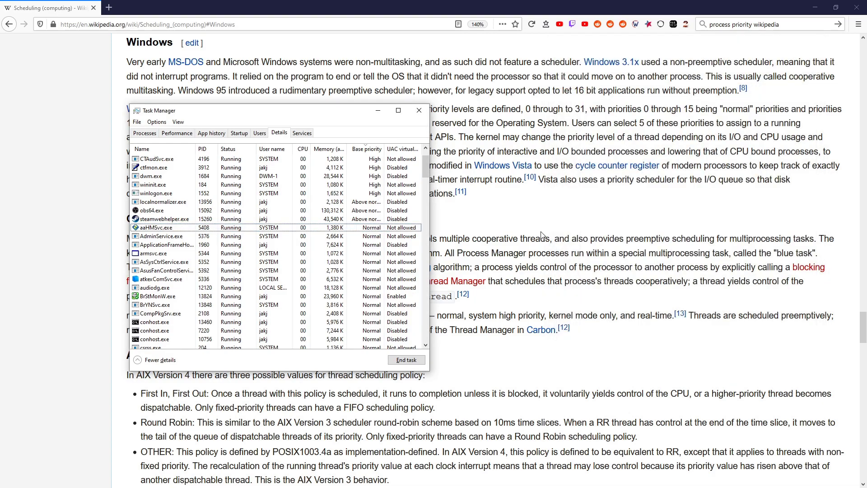
pyautogui.click(351, 228)
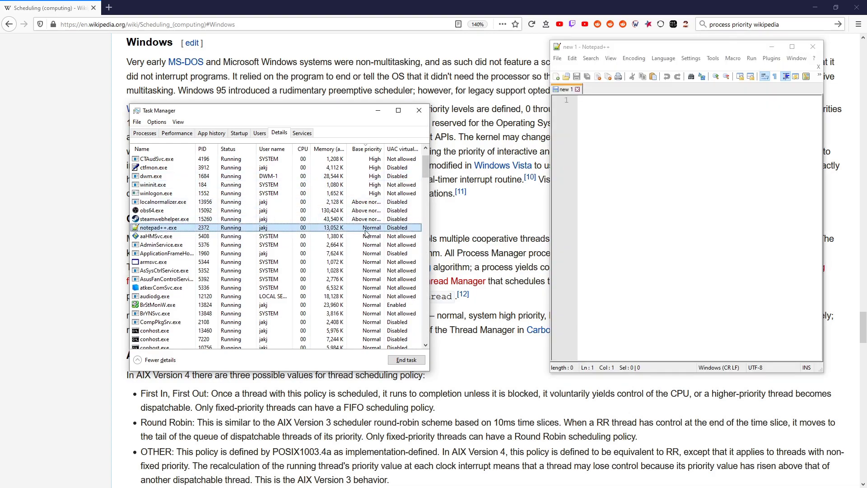
pyautogui.press('Delete')
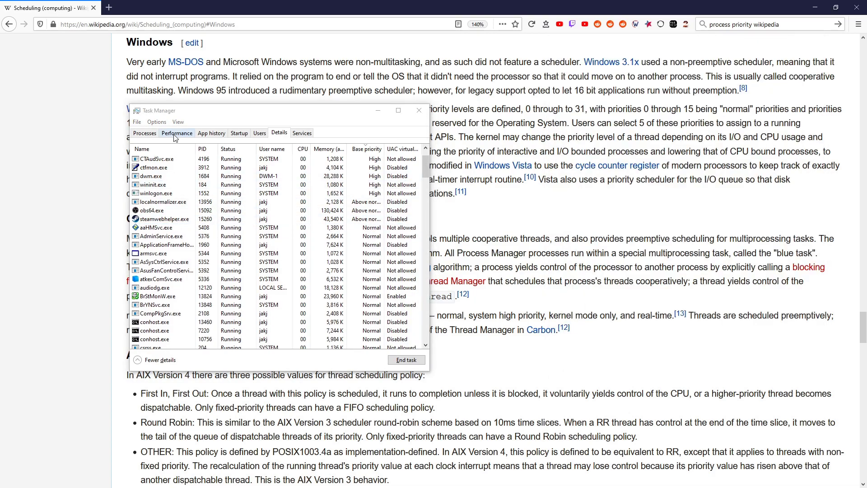
pyautogui.click(419, 110)
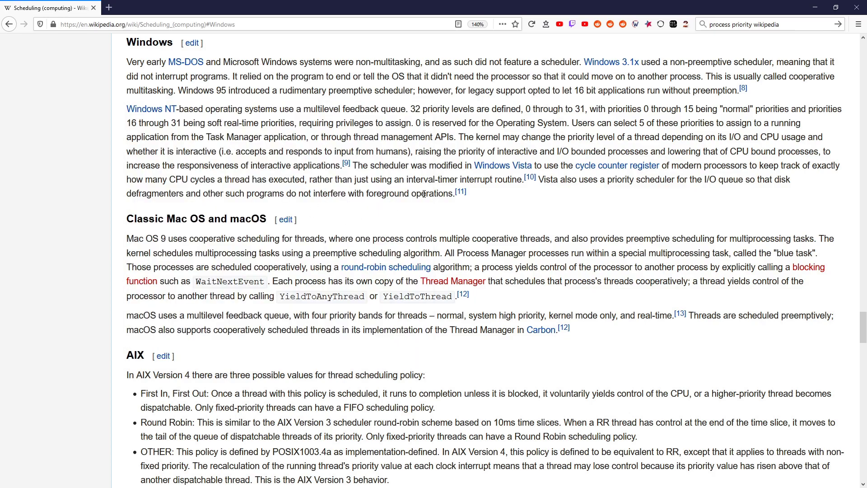
pyautogui.hotkey('ctrl', 'shift', 'Escape')
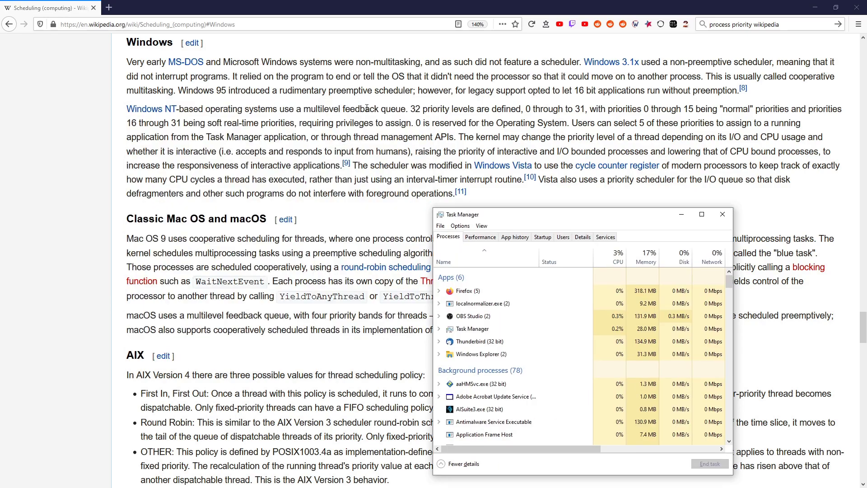
# - Move Task Manager up-left and browse the Details tab's processes and their base priorities
pyautogui.moveTo(567, 214); pyautogui.dragTo(437, 112)
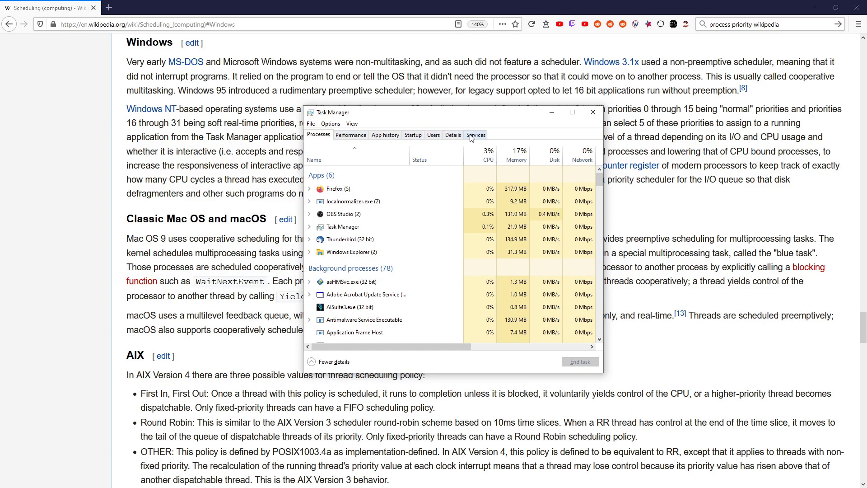
pyautogui.click(453, 135)
pyautogui.scroll(-5, 599, 316)
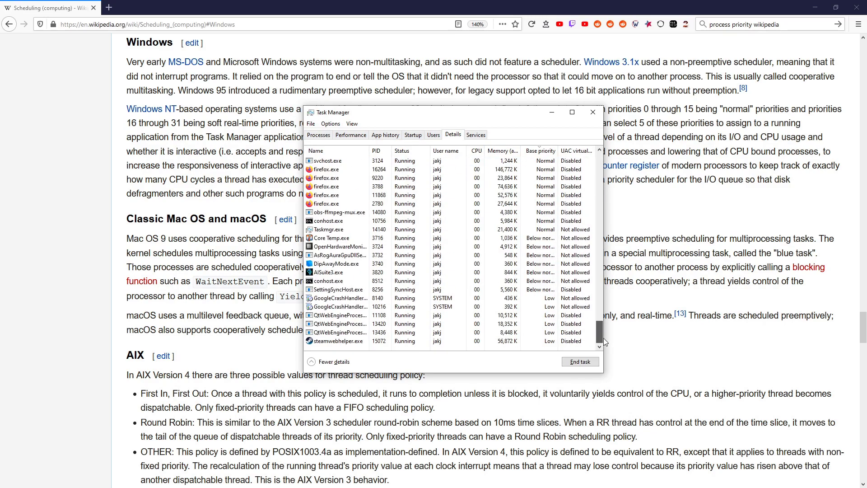
pyautogui.moveTo(603, 334); pyautogui.dragTo(601, 156)
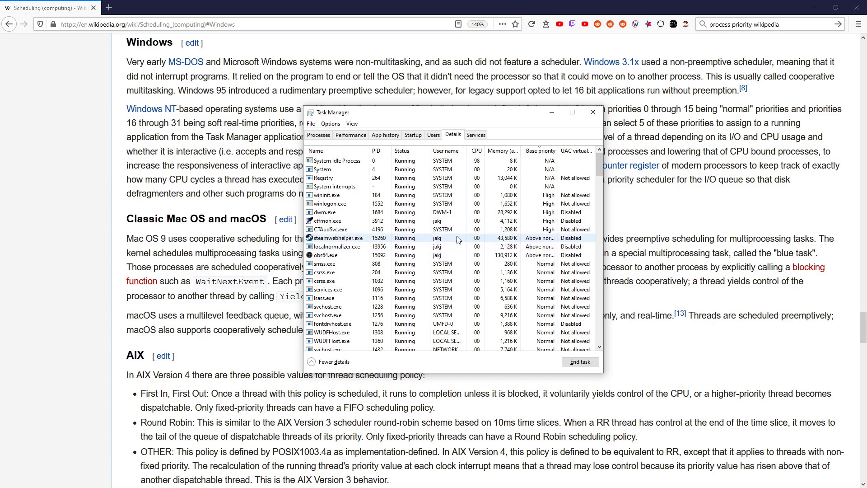
pyautogui.moveTo(599, 164); pyautogui.dragTo(592, 337)
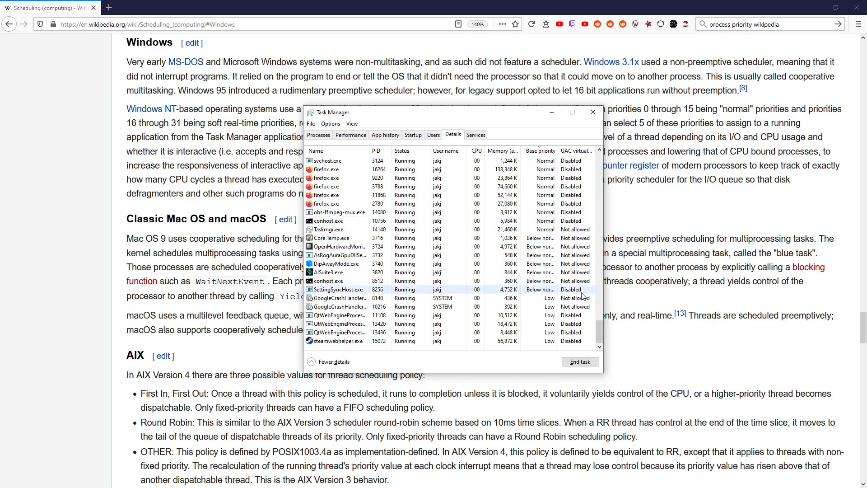
# - Select obs64.exe and localnormalizer.exe, scroll the details list, then return to the Processes view
pyautogui.scroll(20, 494, 228)
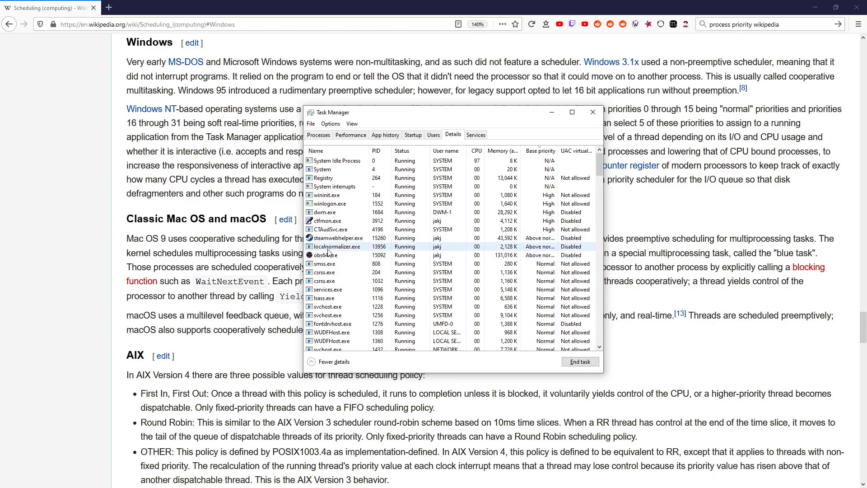
pyautogui.click(383, 255)
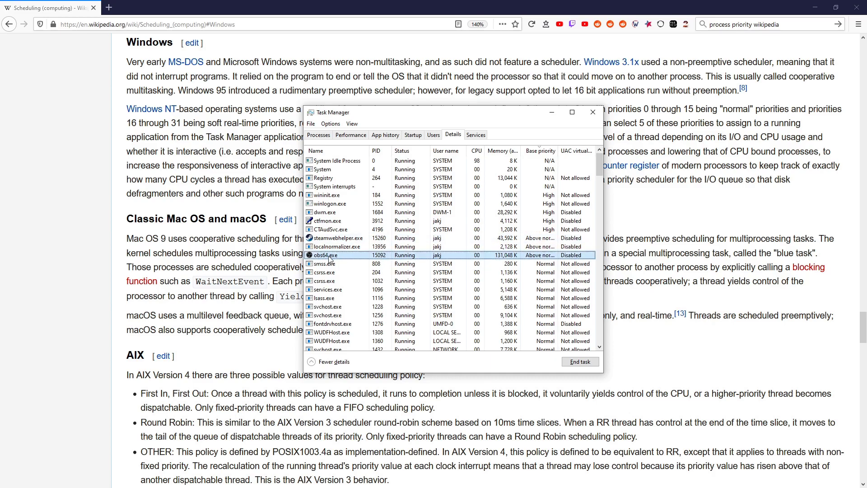
pyautogui.click(335, 248)
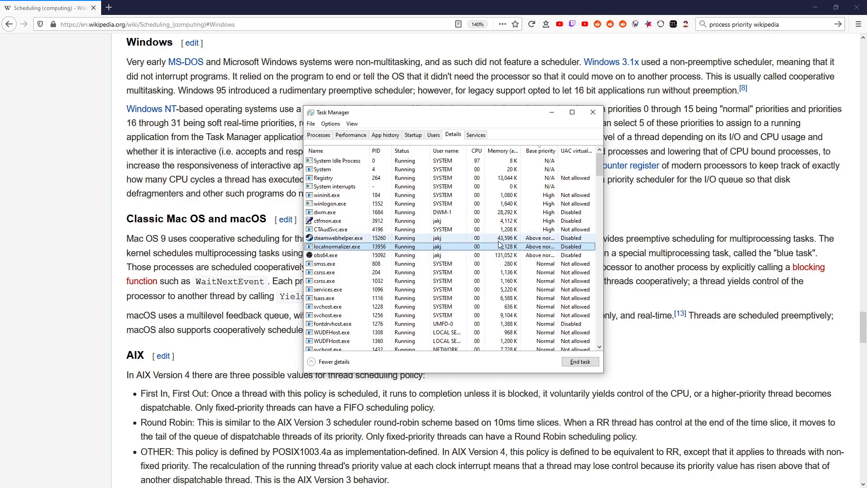
pyautogui.moveTo(603, 165); pyautogui.dragTo(600, 210)
pyautogui.scroll(-20, 354, 268)
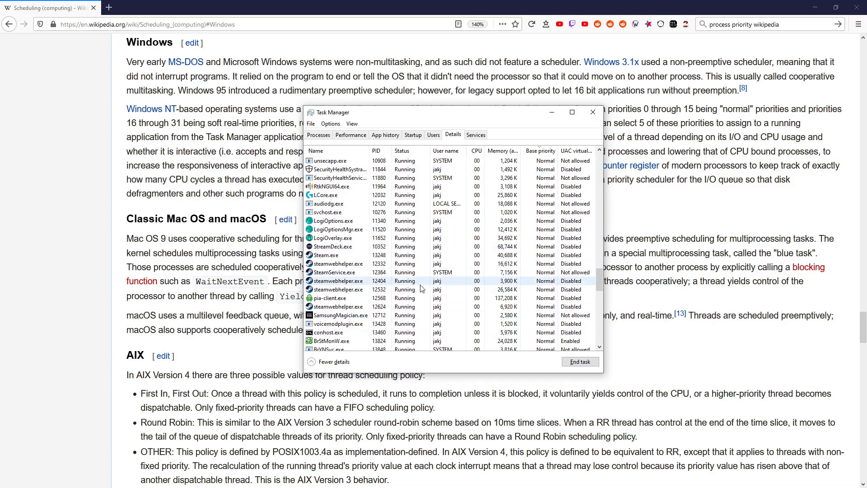
pyautogui.scroll(4, 390, 262)
pyautogui.scroll(-4, 393, 285)
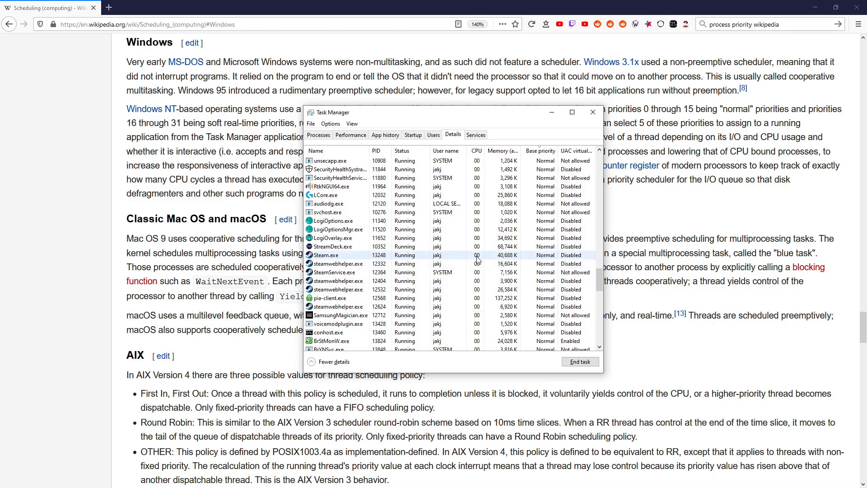
pyautogui.scroll(3, 478, 259)
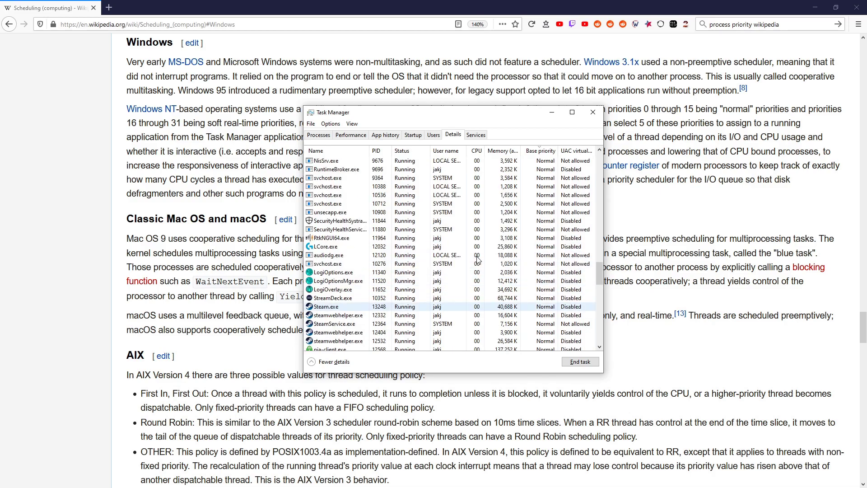
pyautogui.scroll(10, 434, 231)
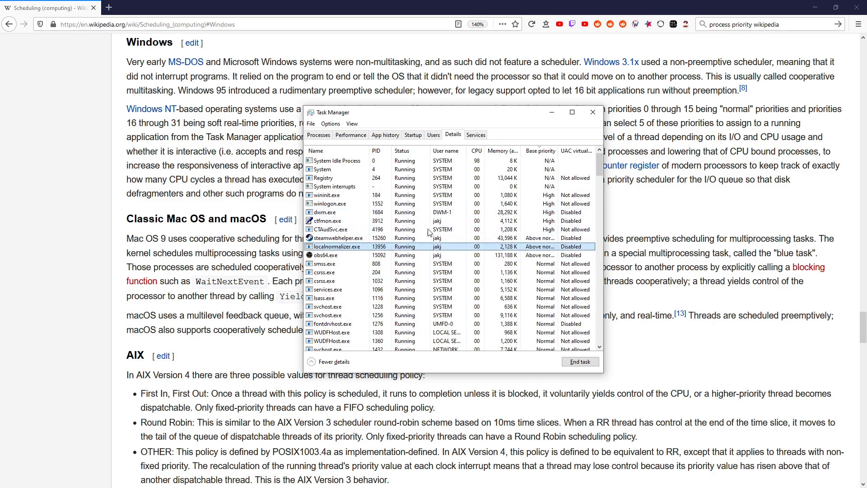
pyautogui.click(319, 135)
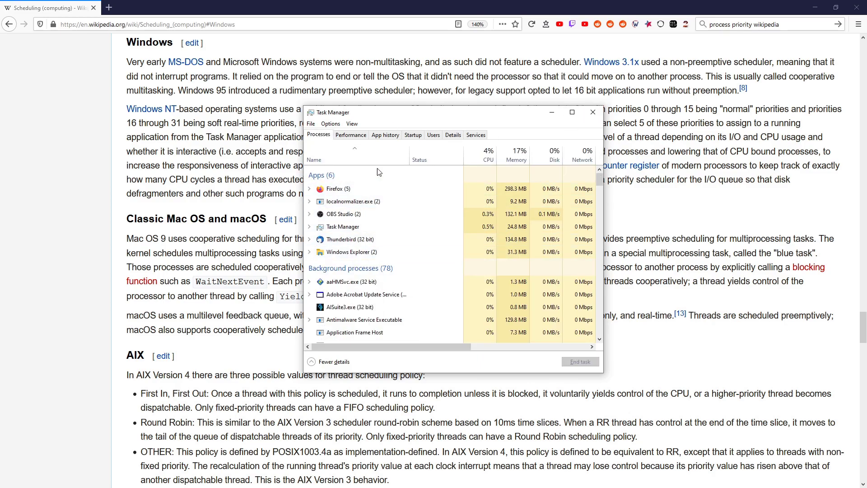